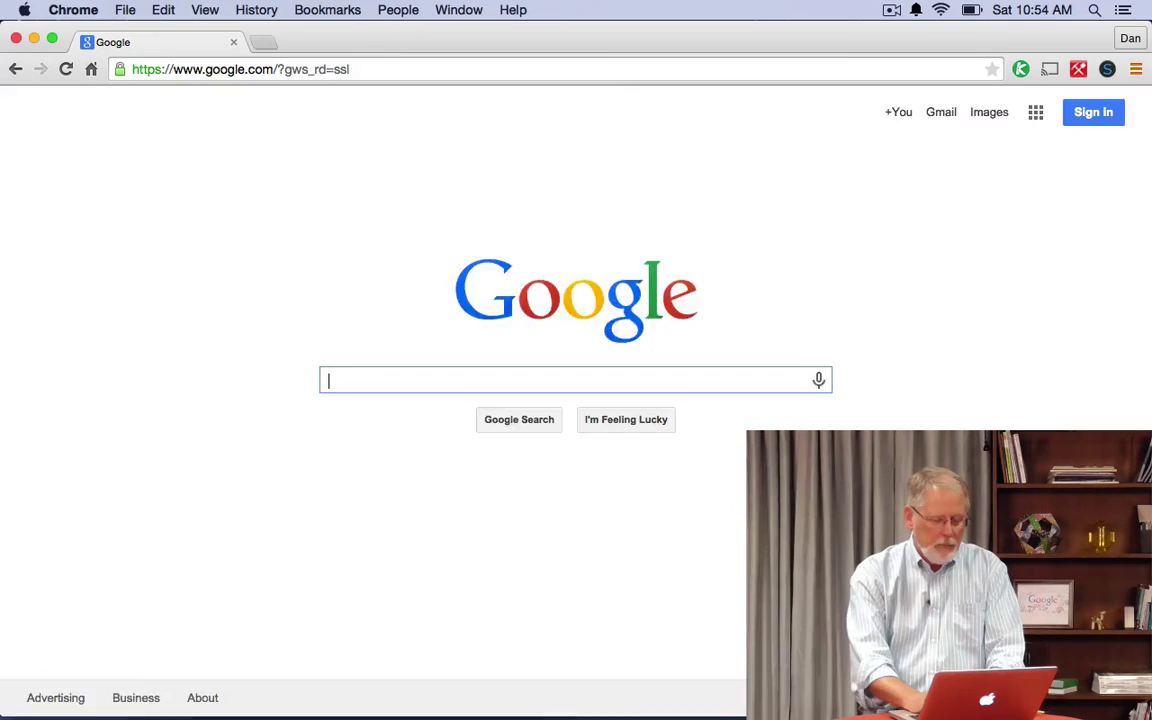
Search Google for 'automatic import licenses' and scroll through the roughly 1,030,000 results.
{"action": "type", "text": "autm"}
{"action": "key", "text": "BackSpace"}
{"action": "type", "text": "omatic import"}
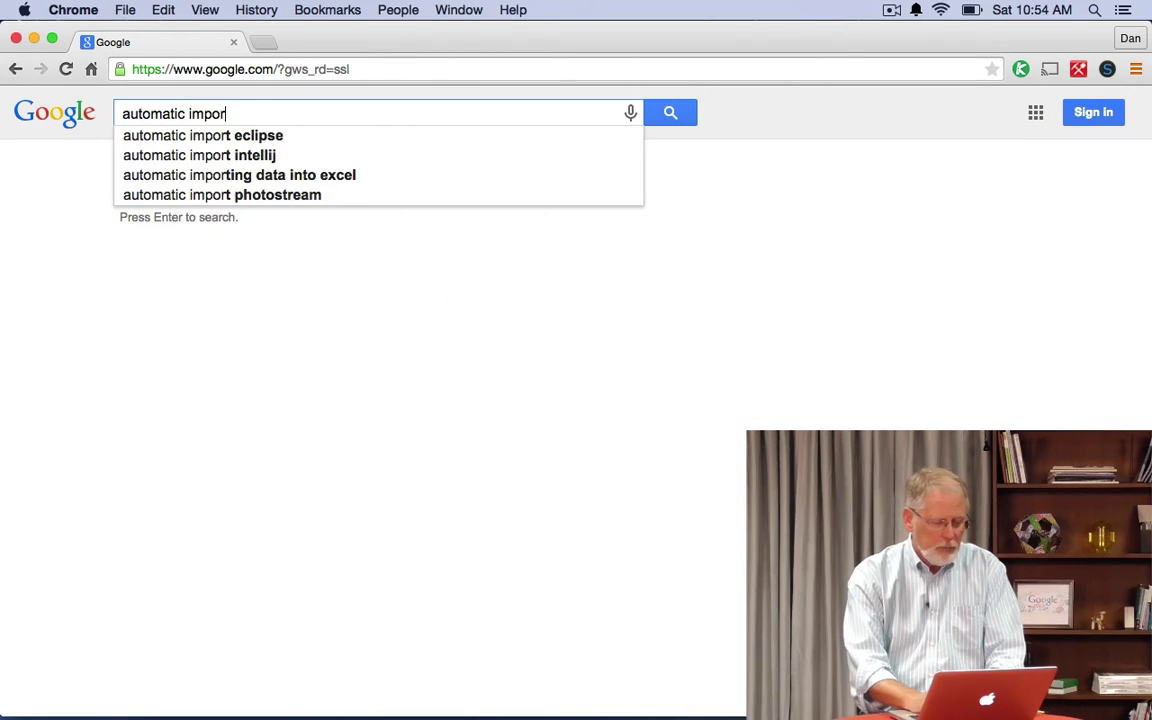
{"action": "type", "text": " liec"}
{"action": "key", "text": "BackSpace"}
{"action": "key", "text": "BackSpace"}
{"action": "type", "text": "censes"}
{"action": "key", "text": "Return"}
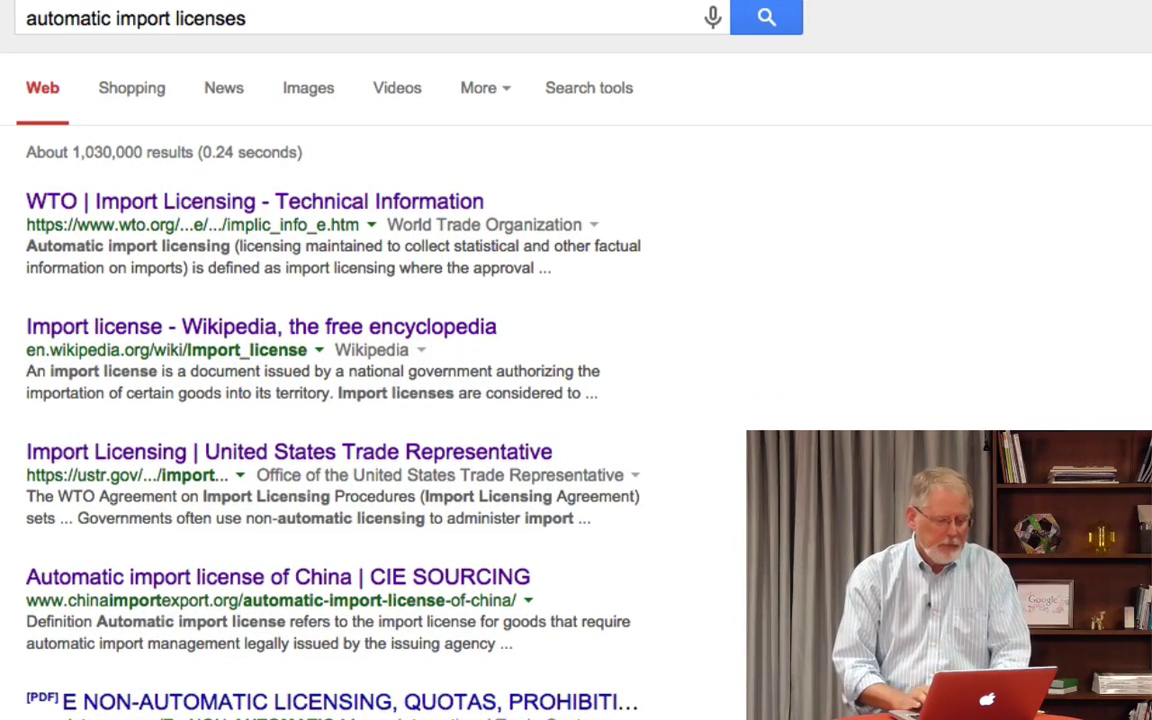
{"action": "scroll", "coordinate": [382, 408], "scroll_direction": "down", "scroll_amount": 5}
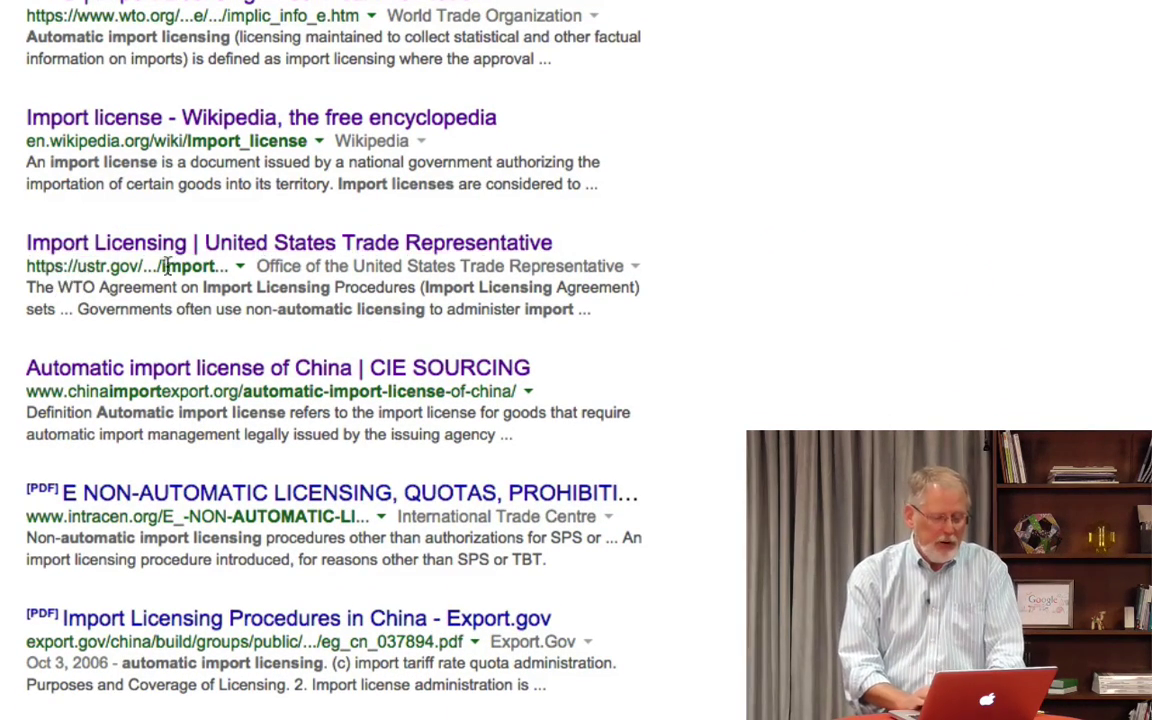
{"action": "scroll", "coordinate": [247, 282], "scroll_direction": "up", "scroll_amount": 5}
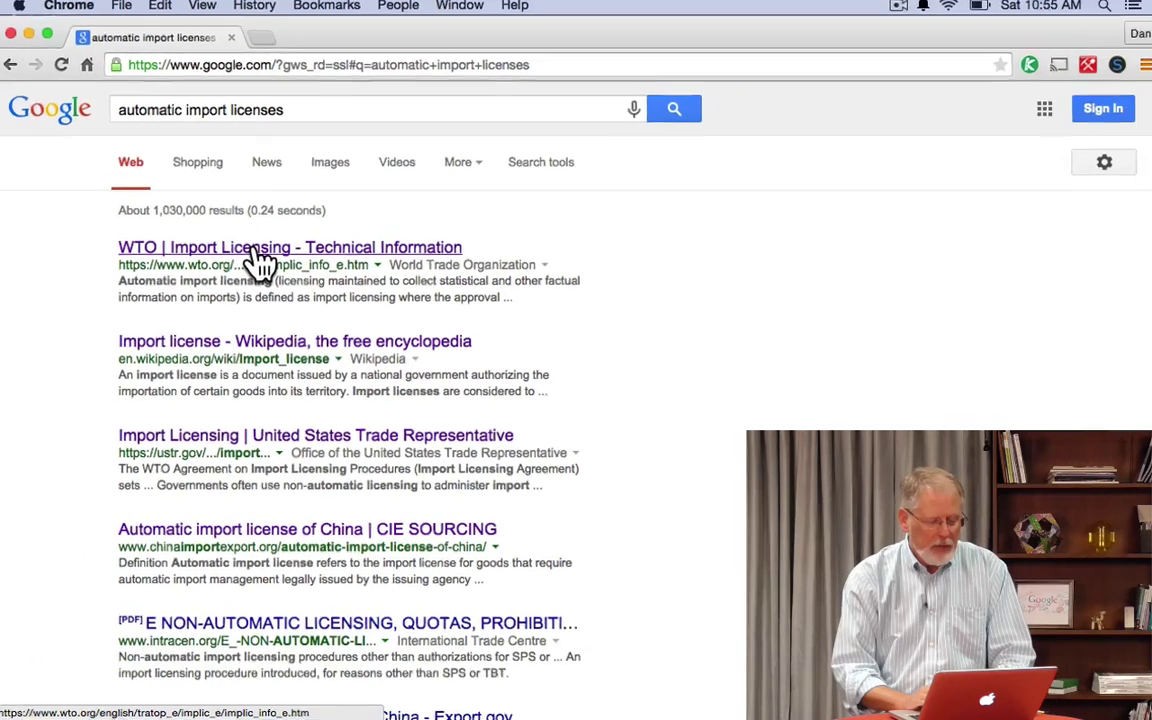
Open the WTO, Wikipedia, USTR and China CIE Sourcing results in background tabs.
{"action": "left_click", "coordinate": [256, 250], "text": "super"}
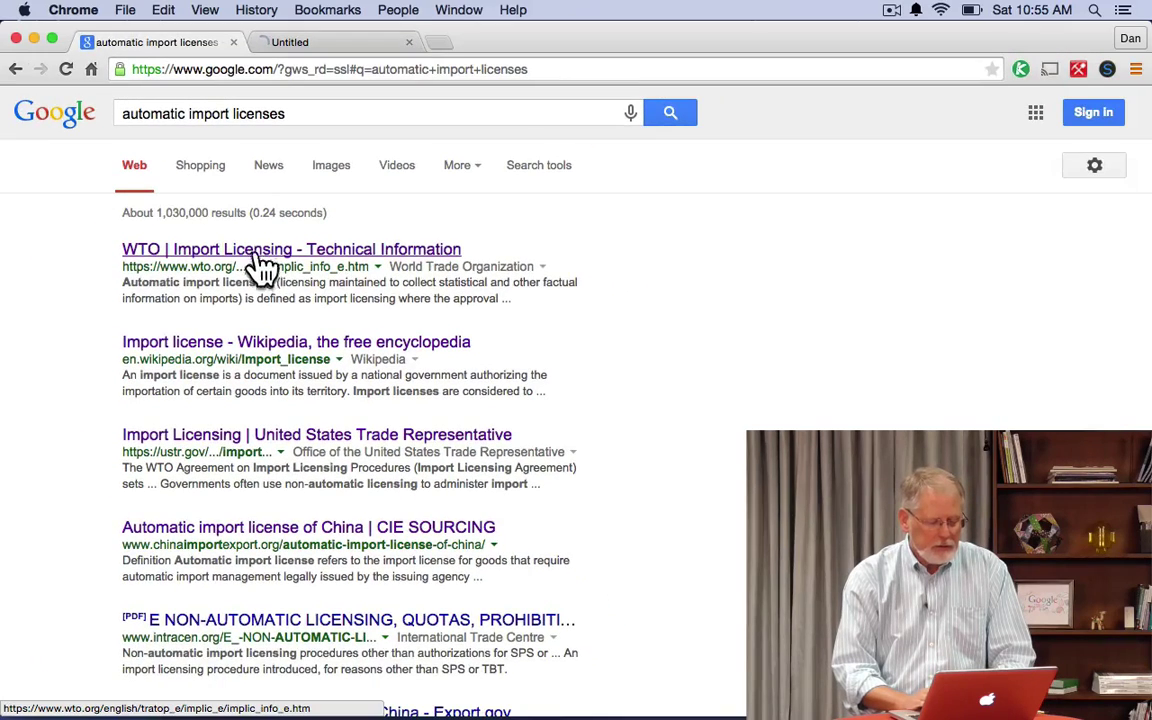
{"action": "left_click", "coordinate": [238, 343], "text": "super"}
{"action": "left_click", "coordinate": [232, 443], "text": "super"}
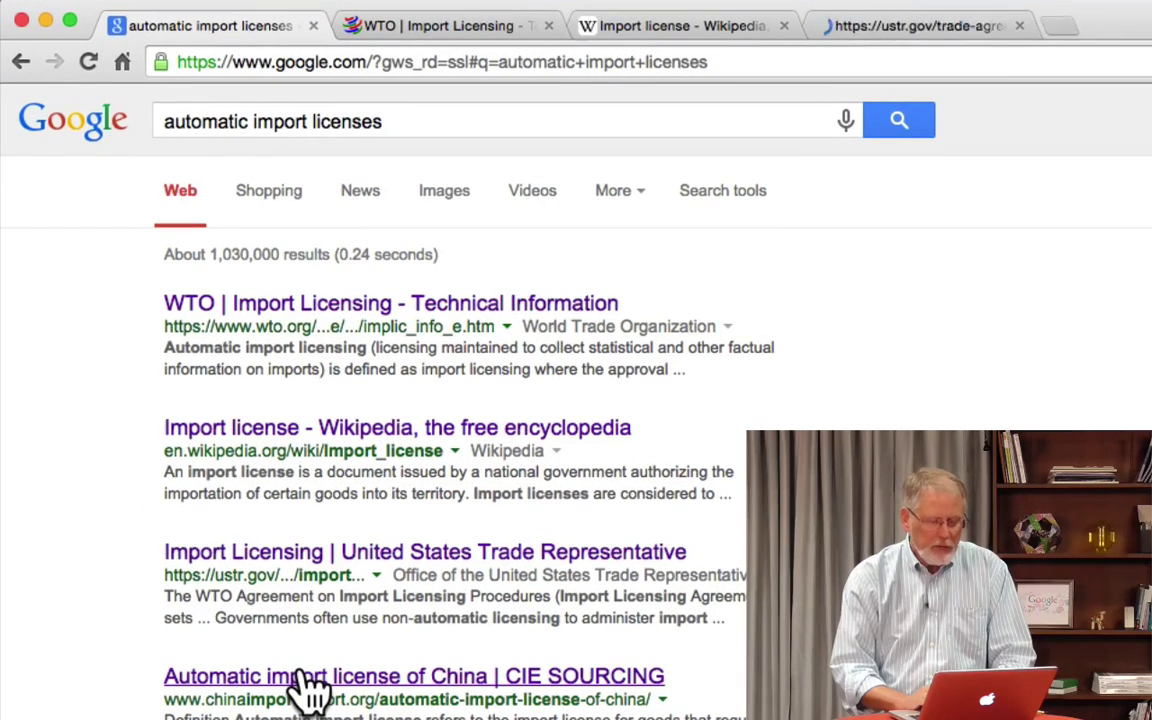
{"action": "left_click", "coordinate": [226, 528], "text": "super"}
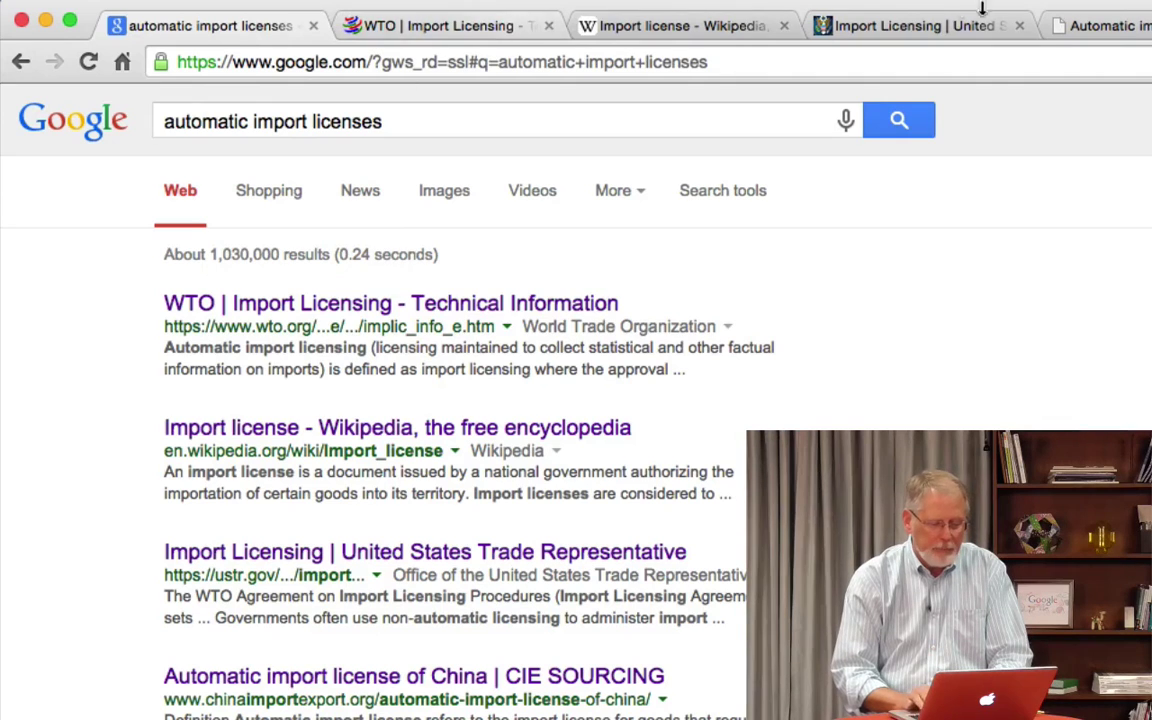
View each of the four opened pages in turn, then return to the results tab.
{"action": "left_click", "coordinate": [422, 27]}
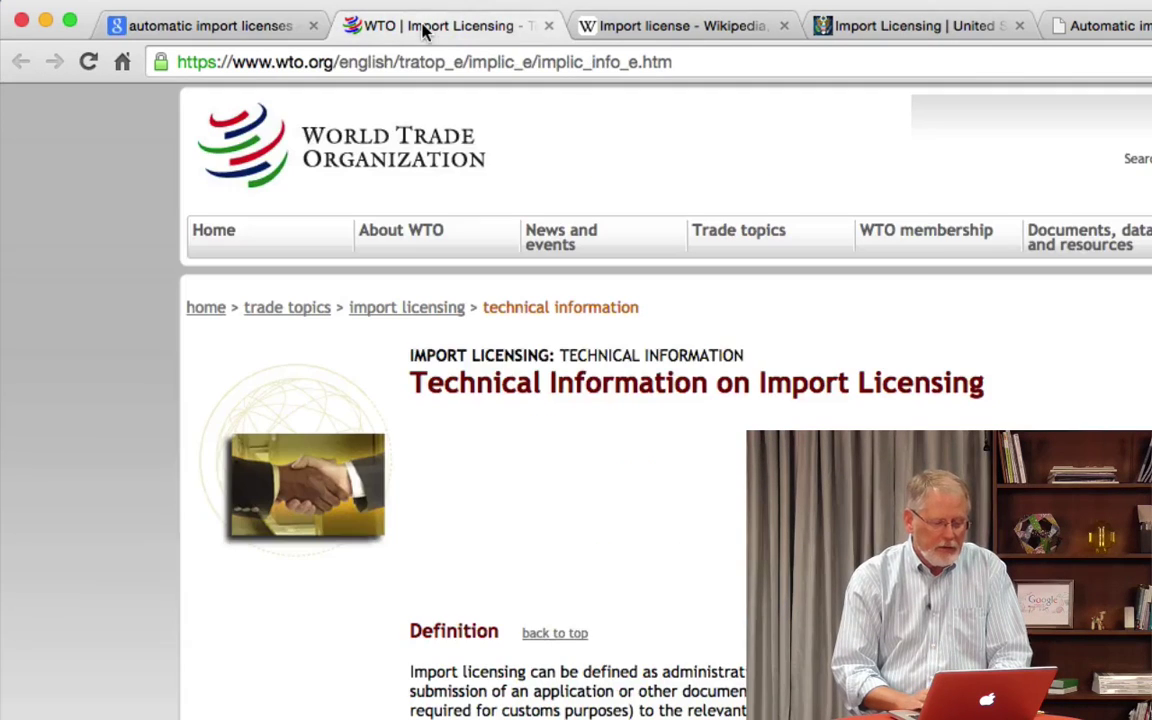
{"action": "left_click", "coordinate": [607, 28]}
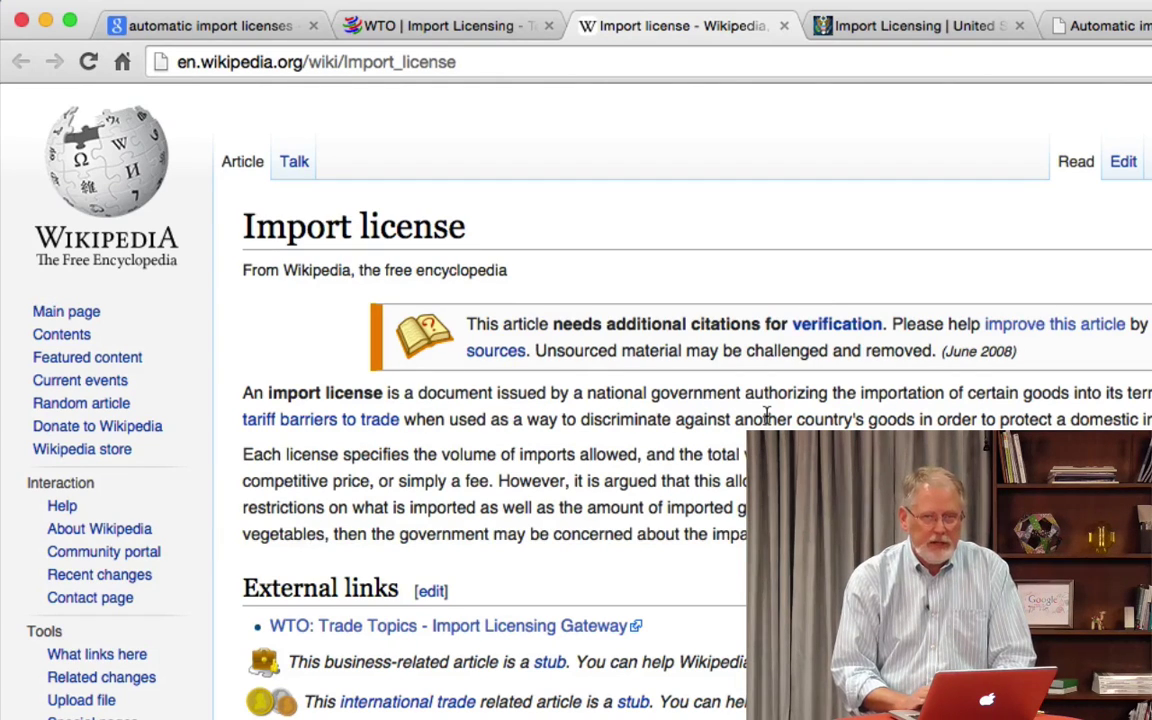
{"action": "left_click", "coordinate": [905, 31]}
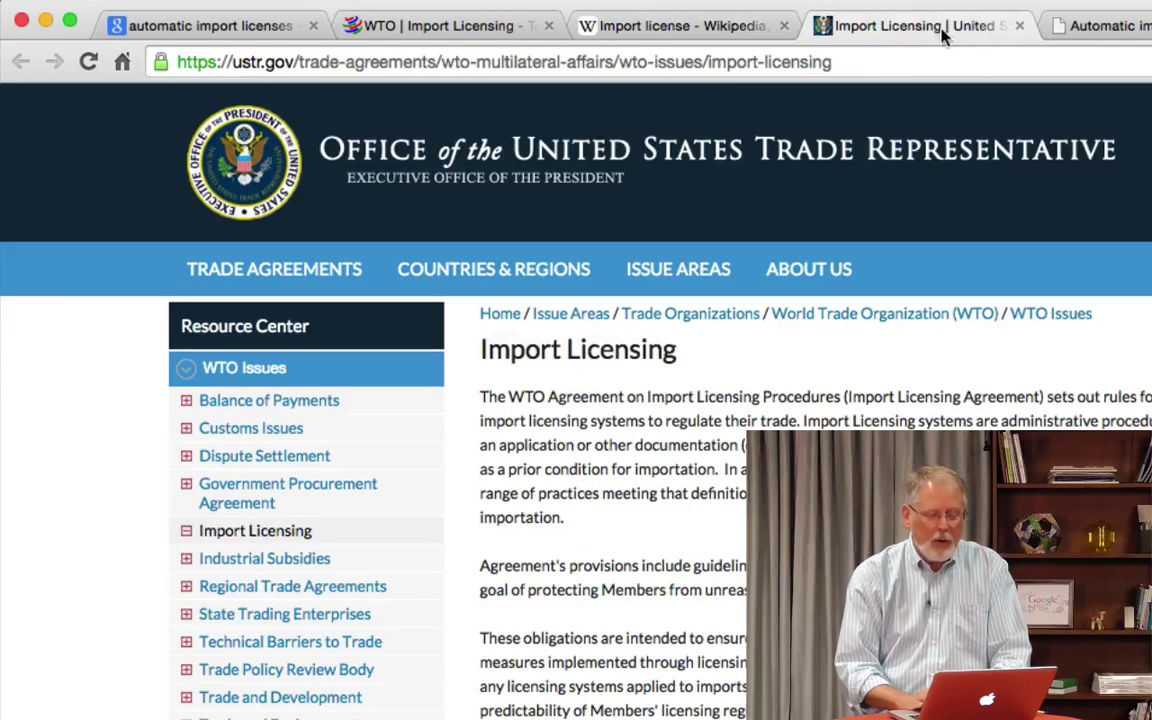
{"action": "left_click", "coordinate": [1123, 34]}
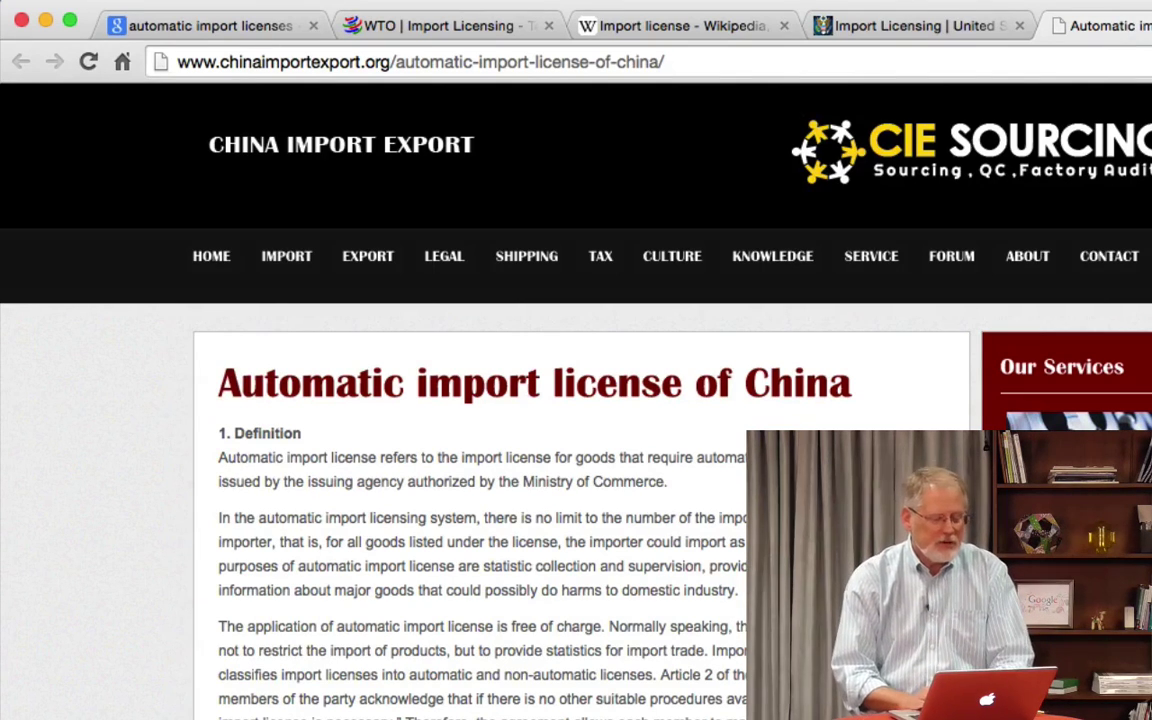
{"action": "left_click", "coordinate": [248, 44]}
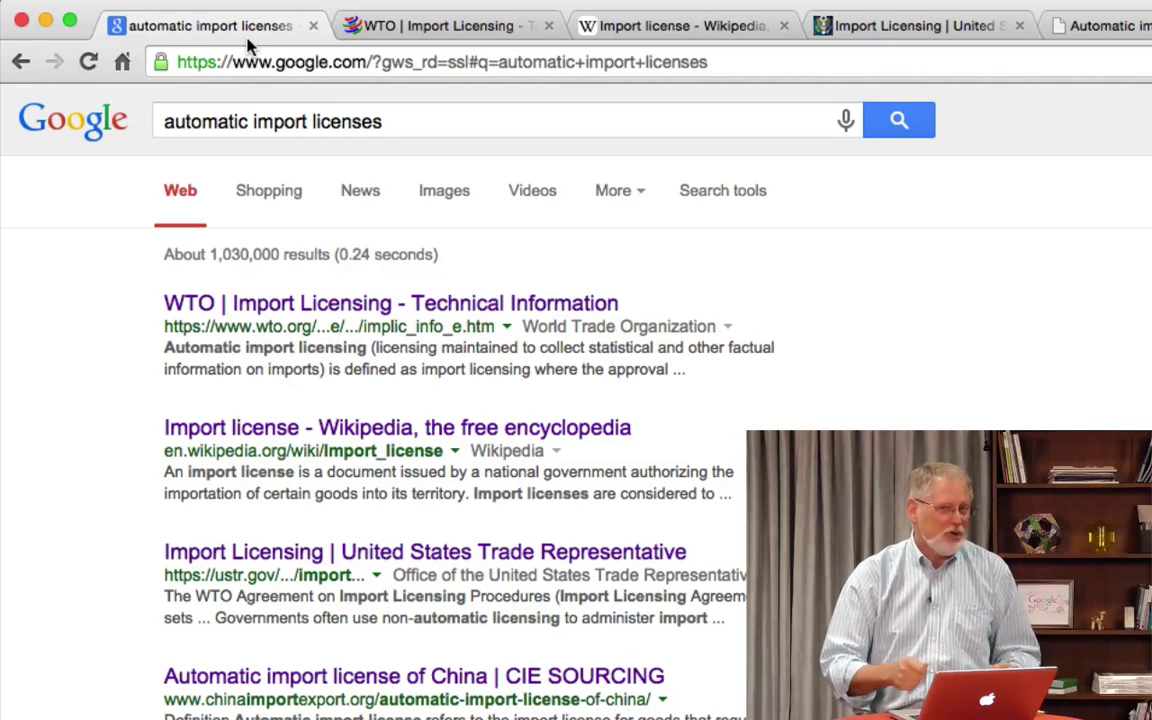
Refine the query to 'argentina automatic import licenses' and run it.
{"action": "left_click", "coordinate": [163, 121]}
{"action": "type", "text": "argentina"}
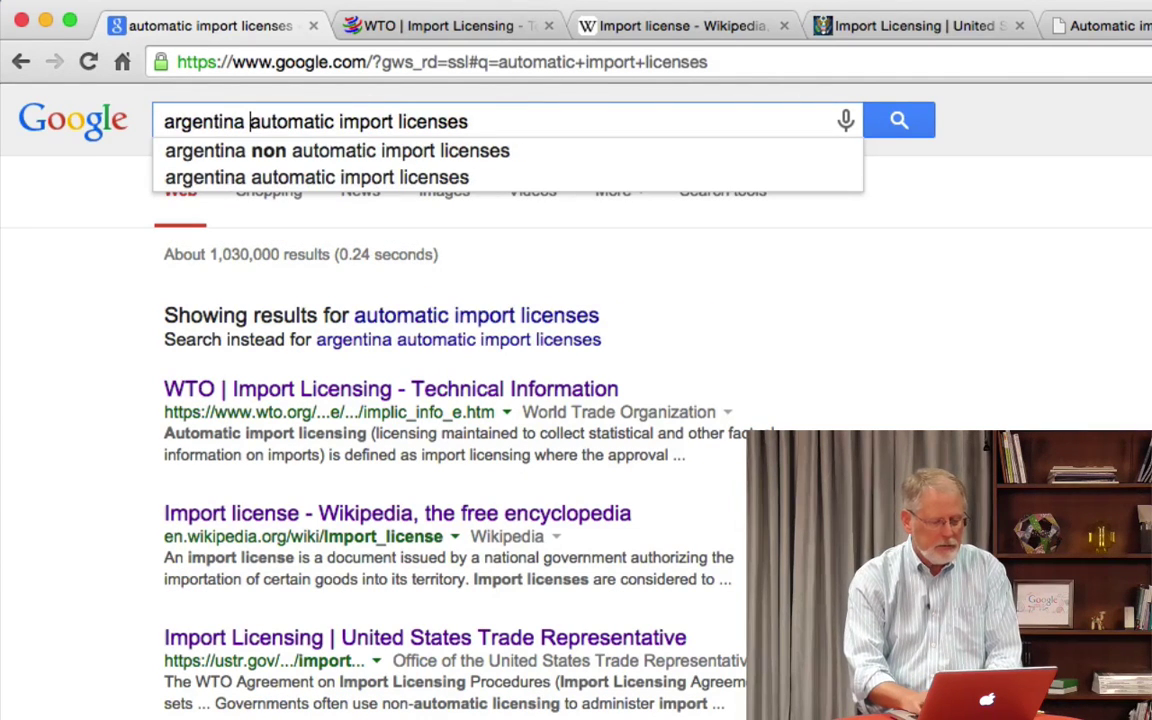
{"action": "key", "text": "Return"}
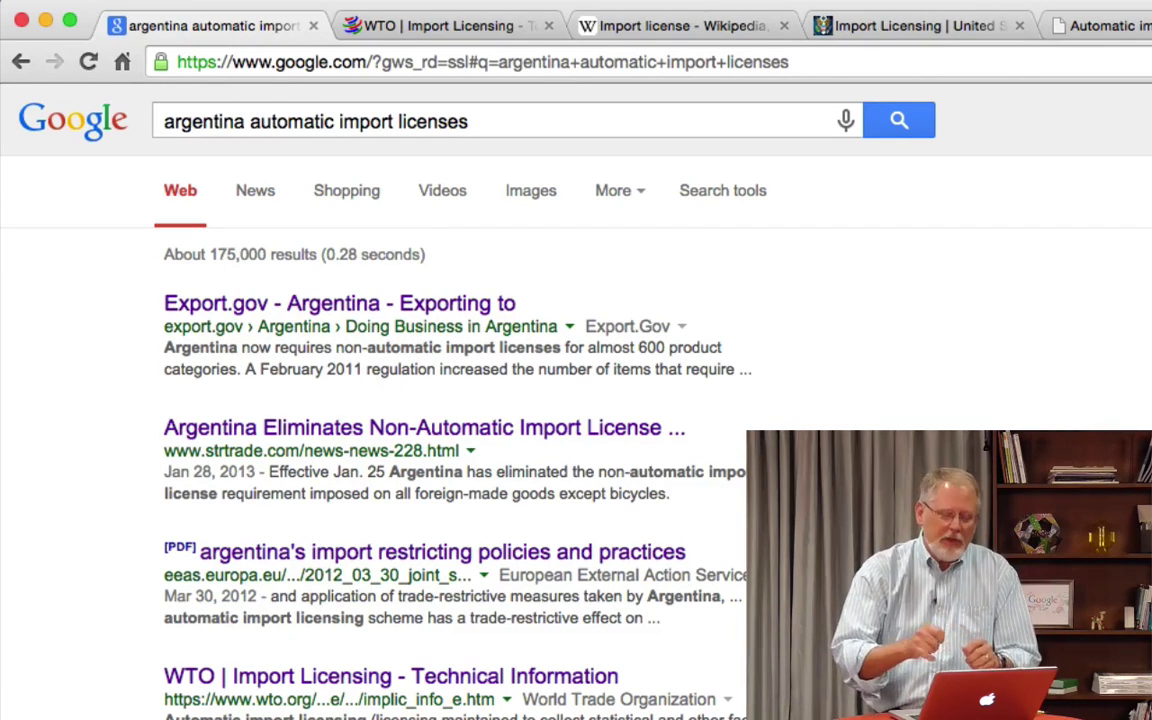
{"action": "scroll", "coordinate": [158, 392], "scroll_direction": "down", "scroll_amount": 3}
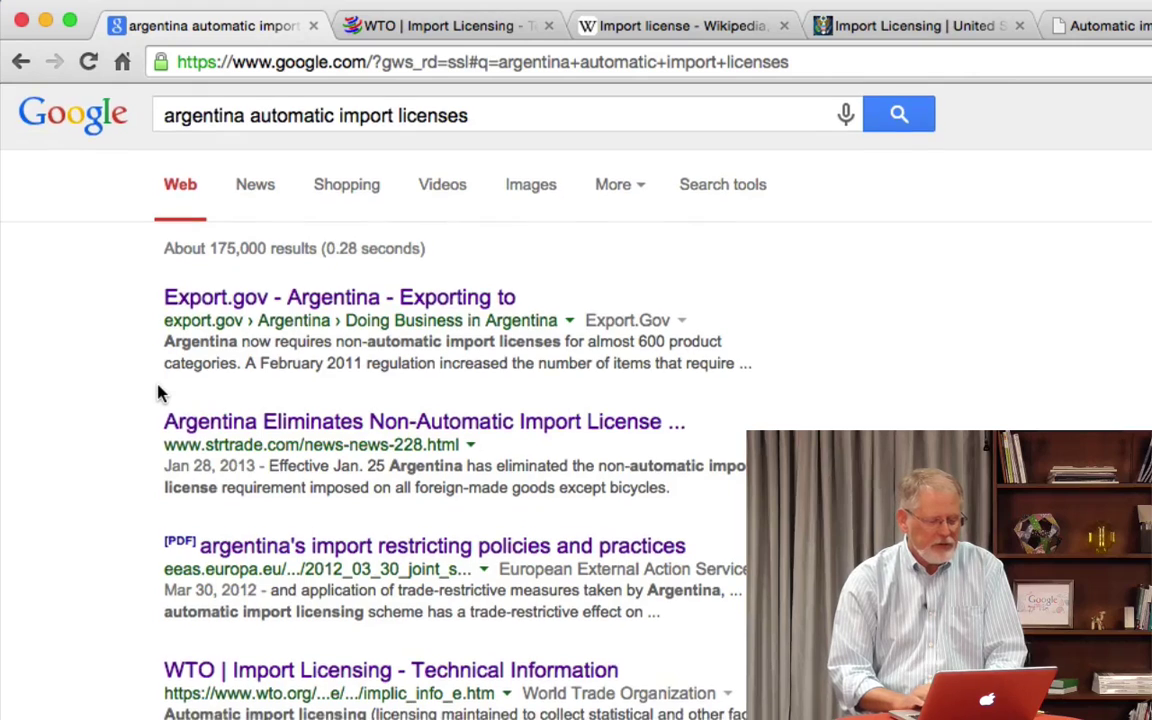
{"action": "scroll", "coordinate": [158, 392], "scroll_direction": "down", "scroll_amount": 2}
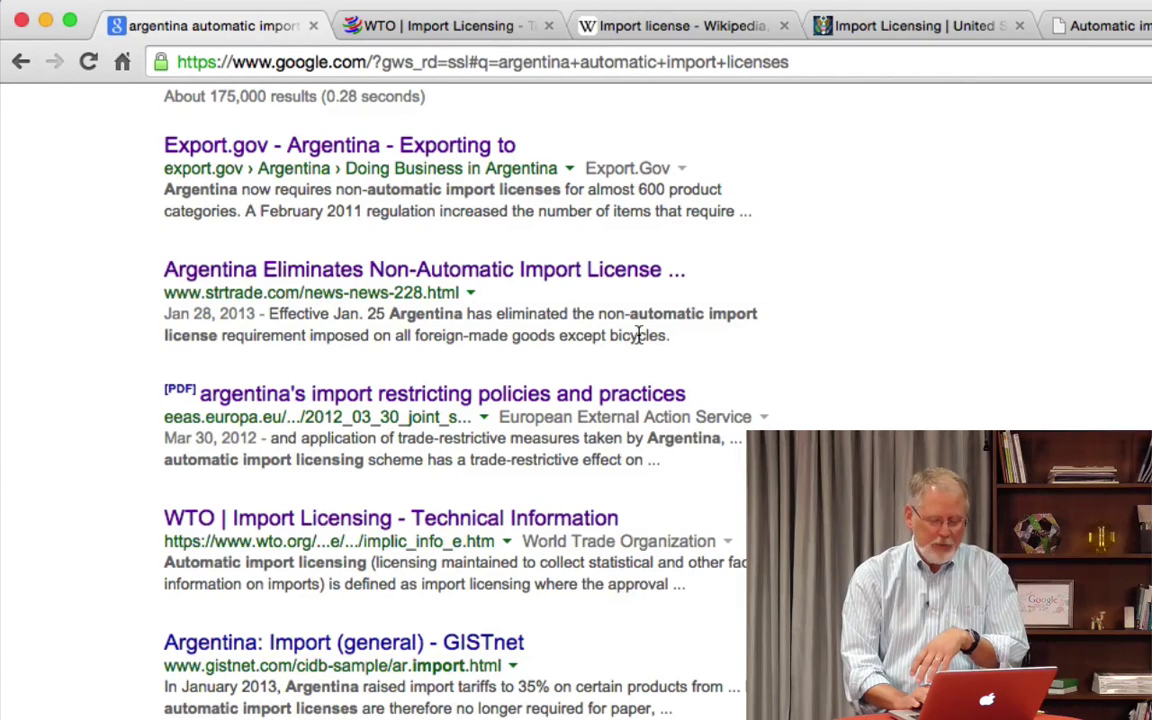
{"action": "scroll", "coordinate": [638, 335], "scroll_direction": "up", "scroll_amount": 5}
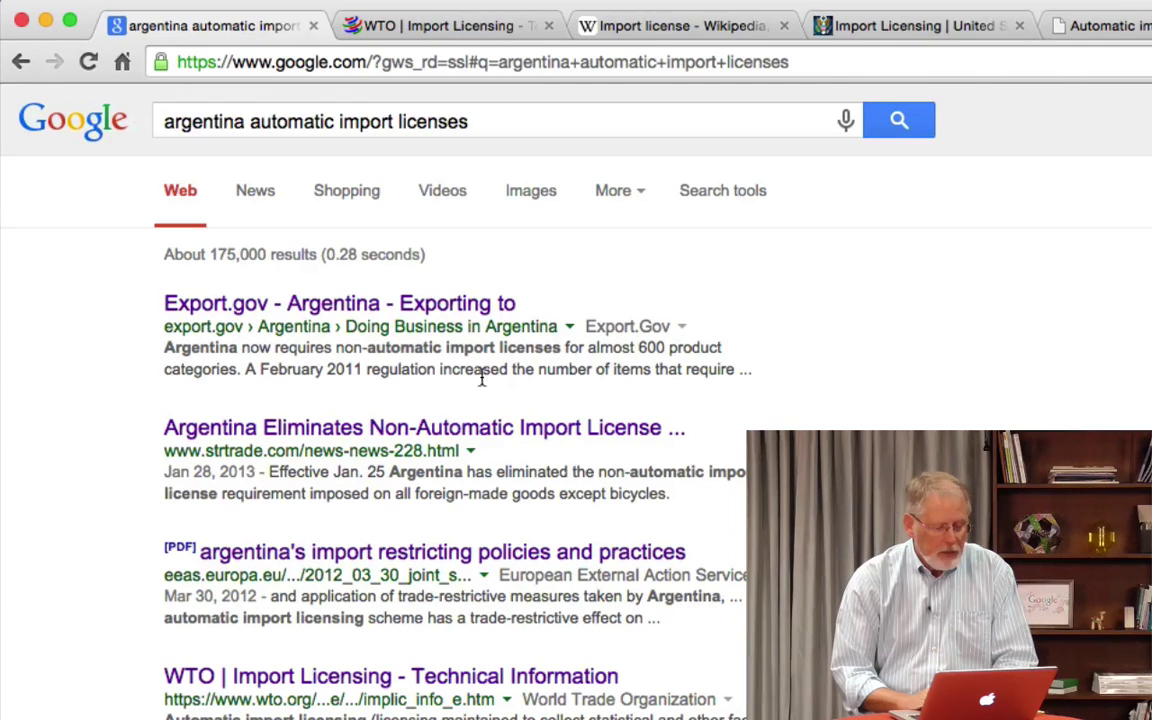
{"action": "left_click_drag", "start_coordinate": [367, 349], "coordinate": [561, 358]}
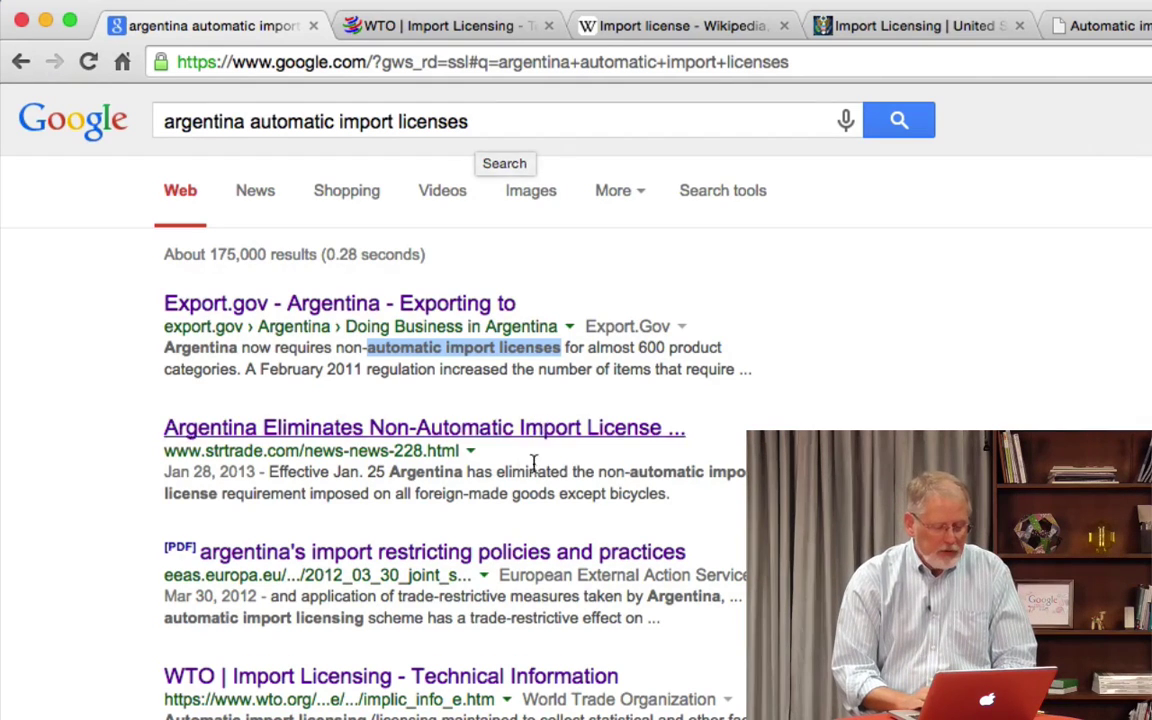
{"action": "left_click_drag", "start_coordinate": [741, 369], "coordinate": [815, 382]}
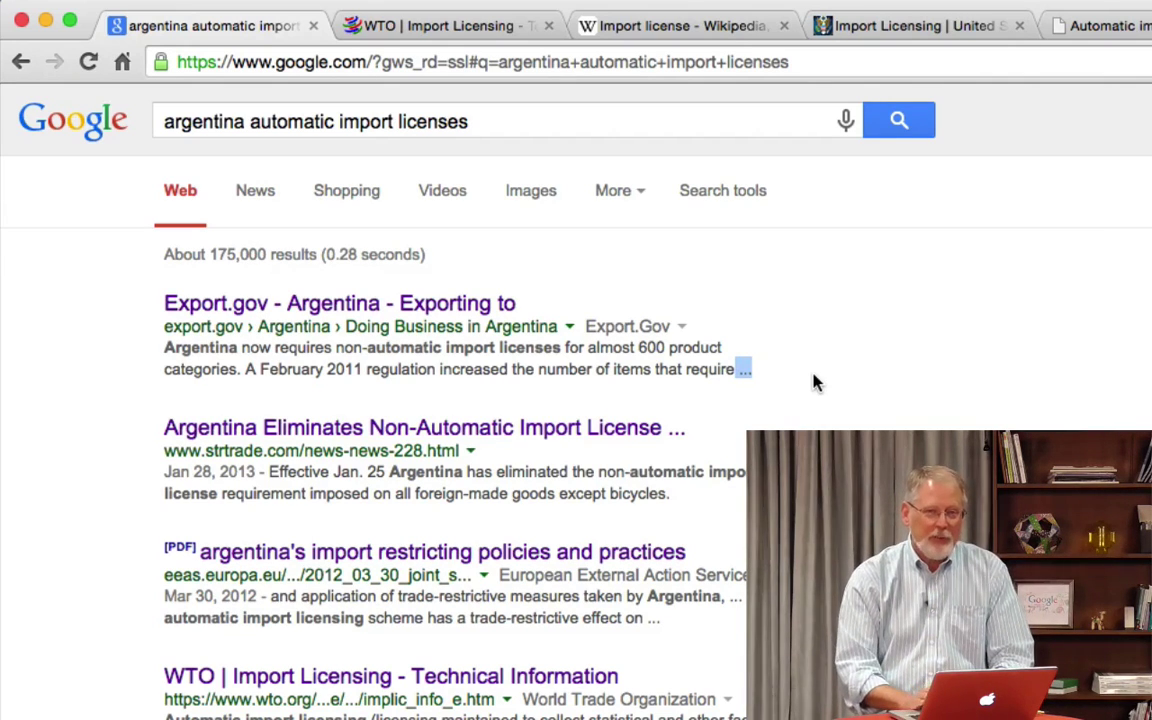
{"action": "left_click", "coordinate": [890, 347]}
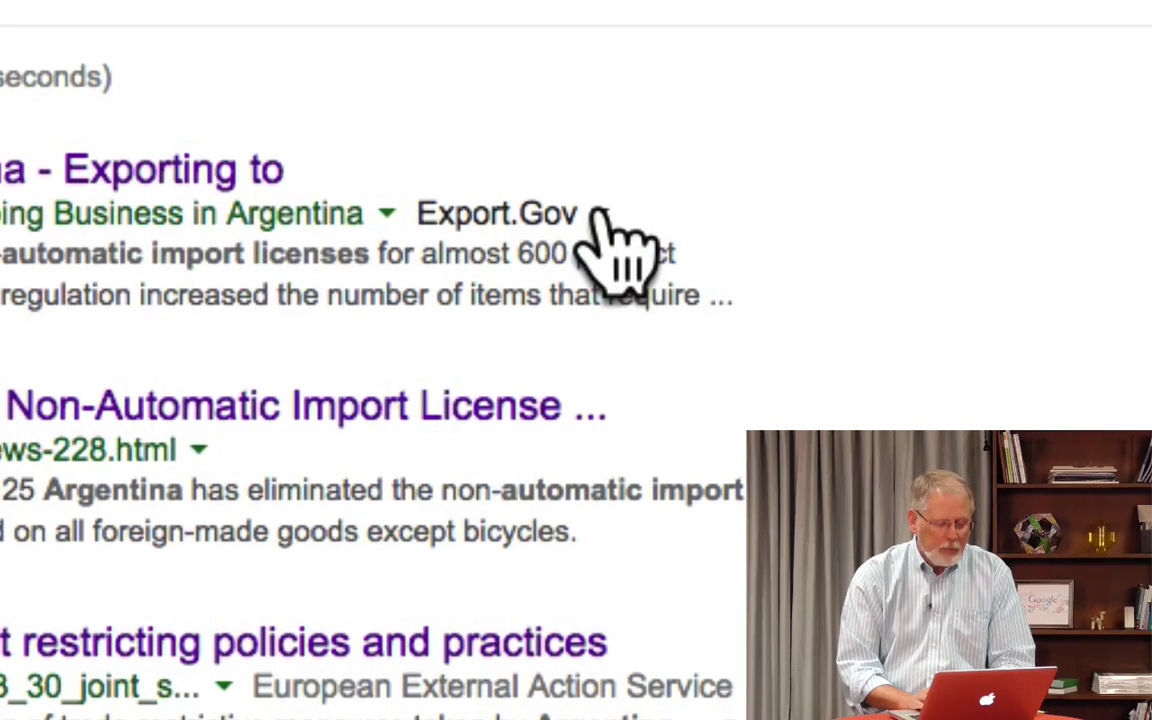
{"action": "mouse_move", "coordinate": [603, 214]}
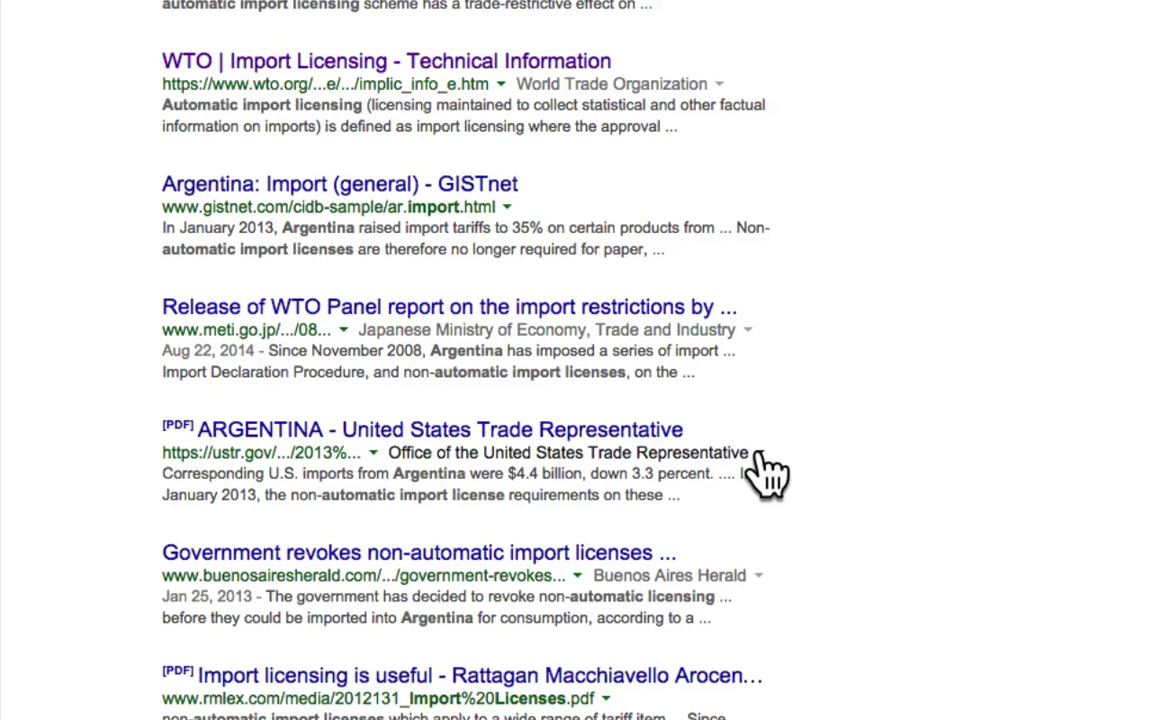
{"action": "mouse_move", "coordinate": [762, 458]}
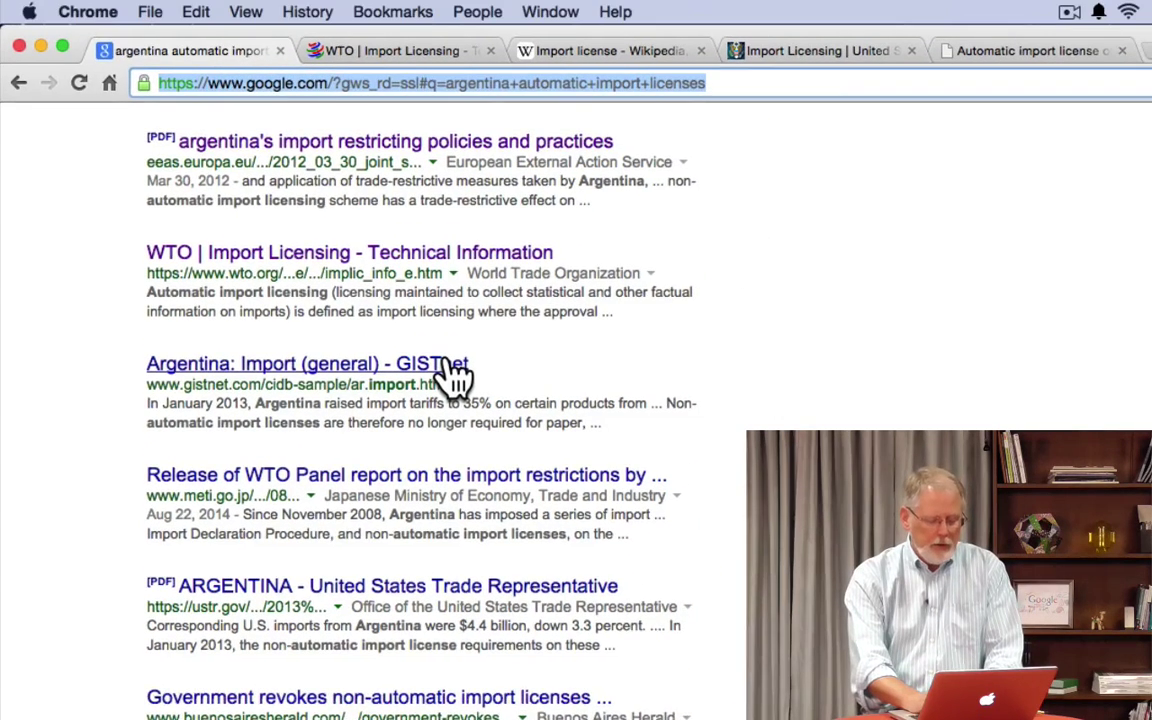
Start a fresh Google search for 'does palo alto allow milk carton recycling'.
{"action": "key", "text": "super+shift+h"}
{"action": "type", "text": "doe"}
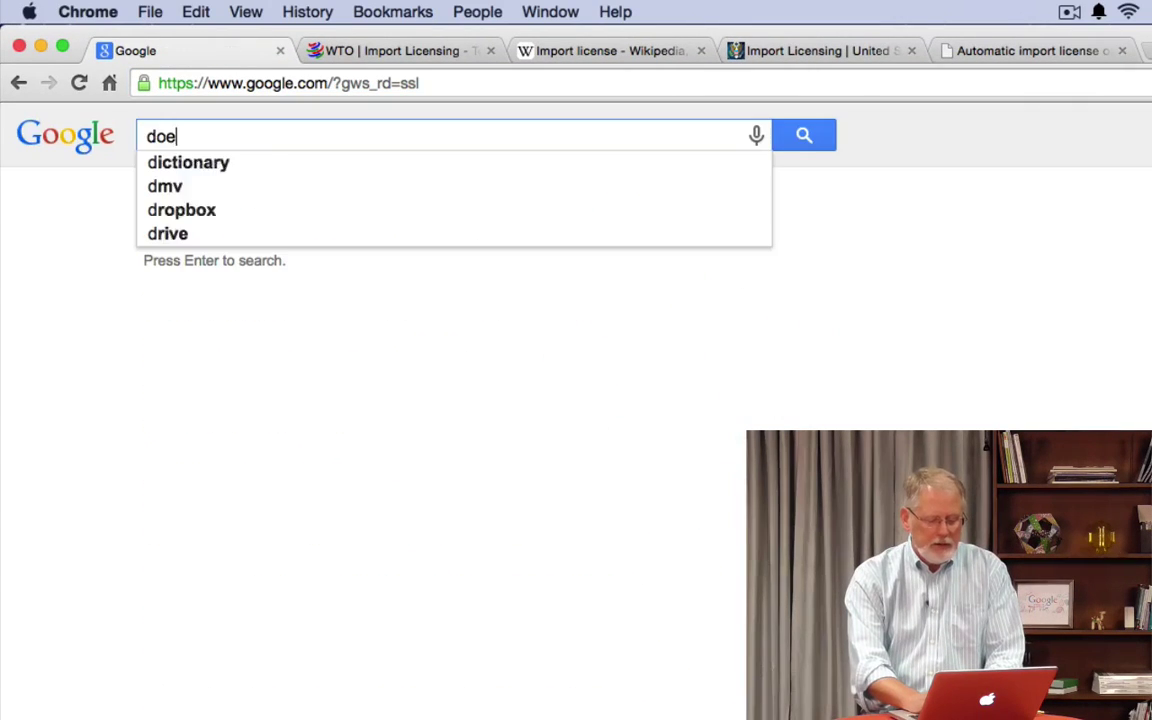
{"action": "type", "text": "s palo alto "}
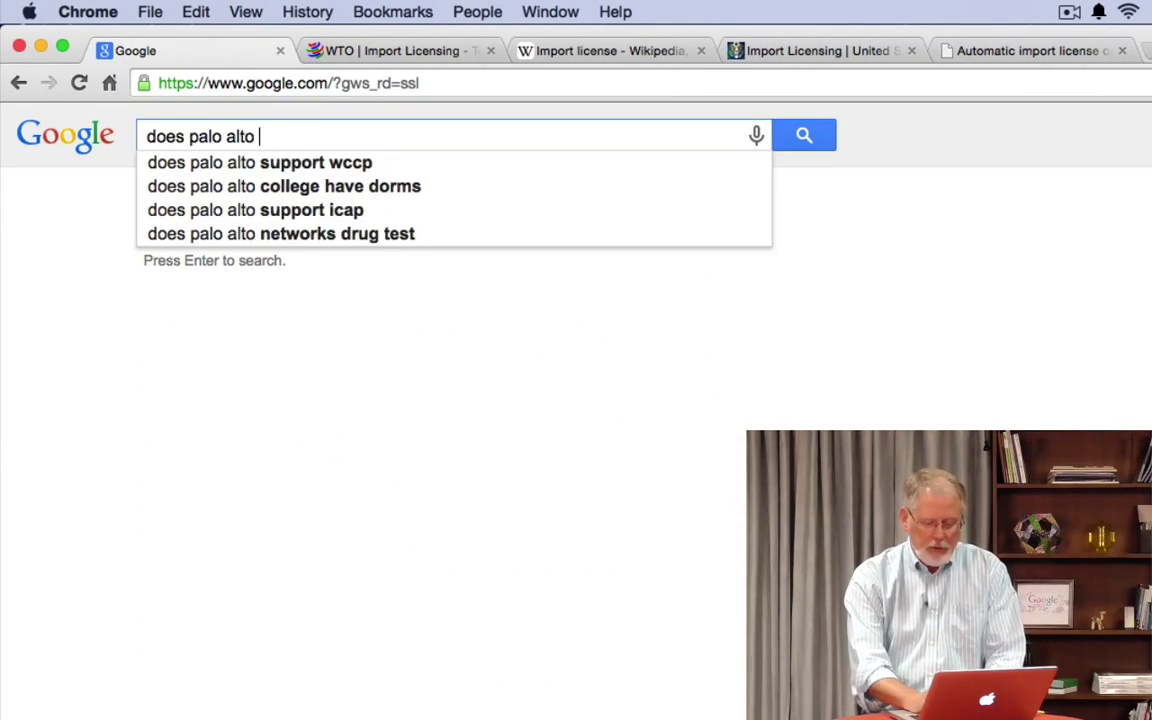
{"action": "type", "text": "allow milk "}
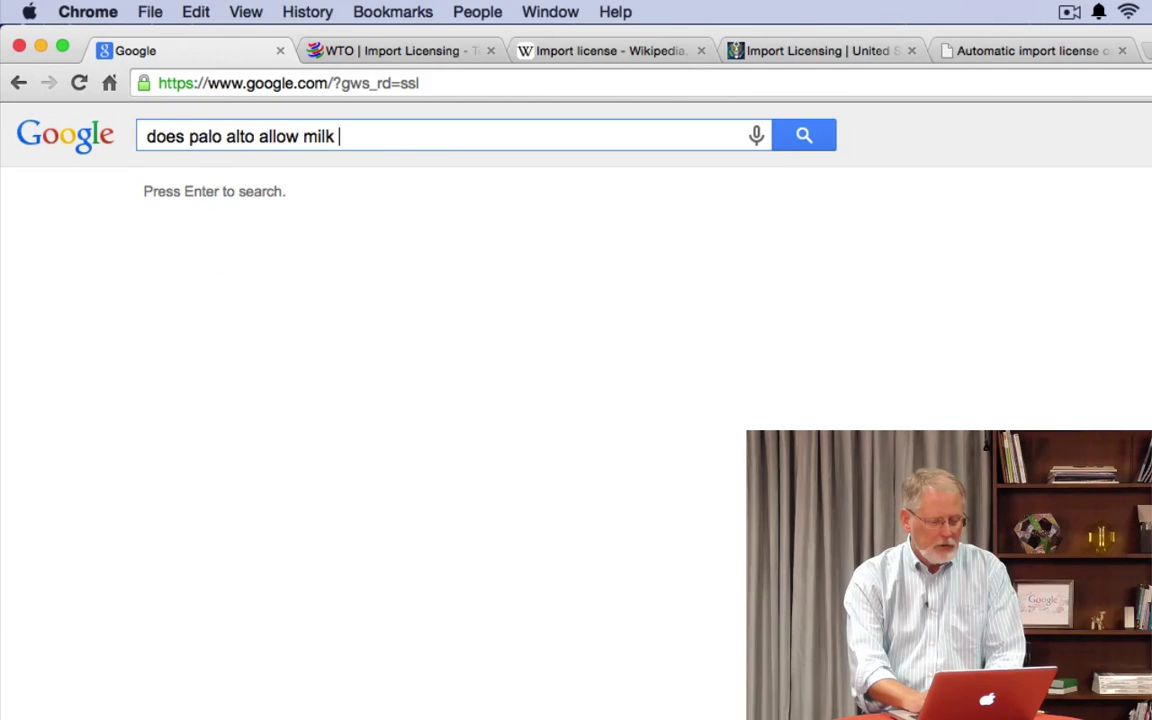
{"action": "type", "text": "carton recycling"}
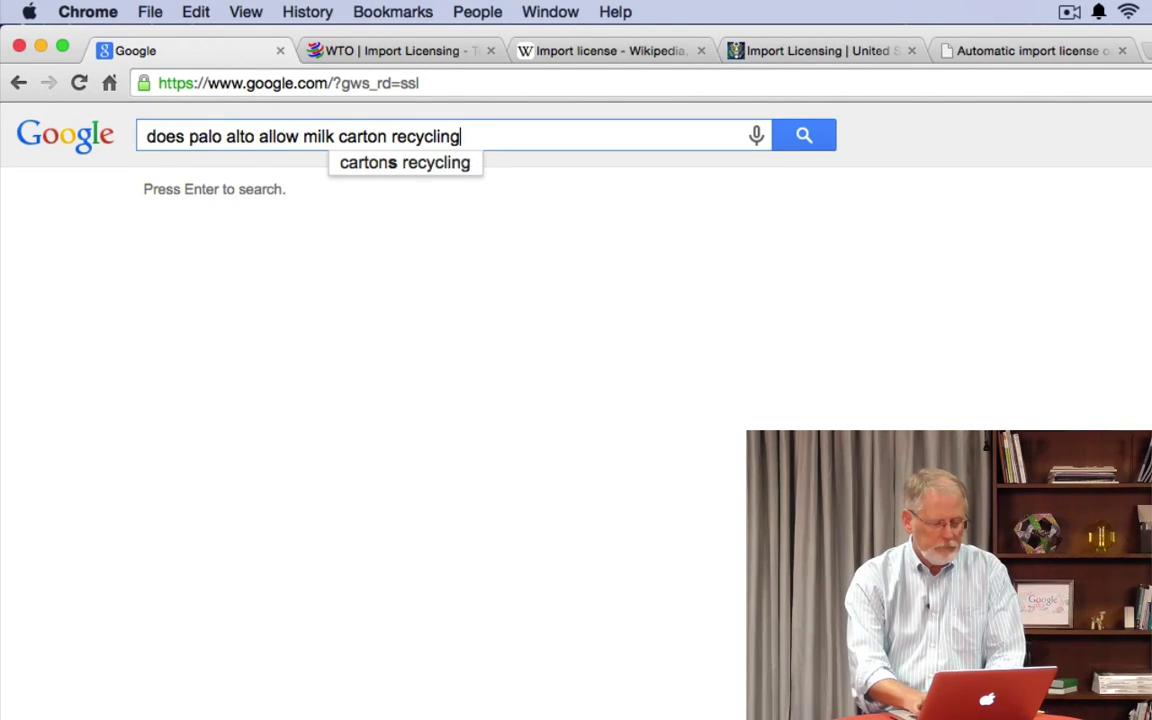
{"action": "key", "text": "Return"}
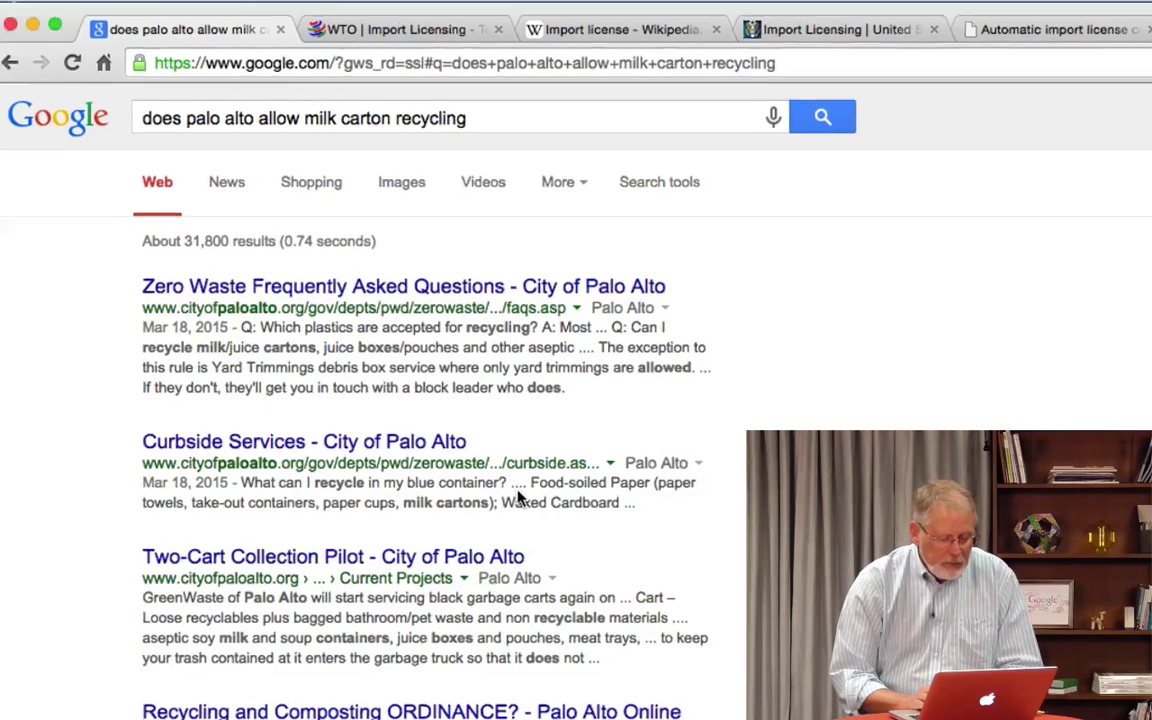
Highlight the word 'Waxed' in the Curbside Services snippet, then clear the highlight.
{"action": "double_click", "coordinate": [509, 505]}
{"action": "mouse_move", "coordinate": [718, 339]}
{"action": "left_mouse_down"}
{"action": "mouse_move", "coordinate": [728, 339]}
{"action": "mouse_move", "coordinate": [703, 335]}
{"action": "left_mouse_up"}
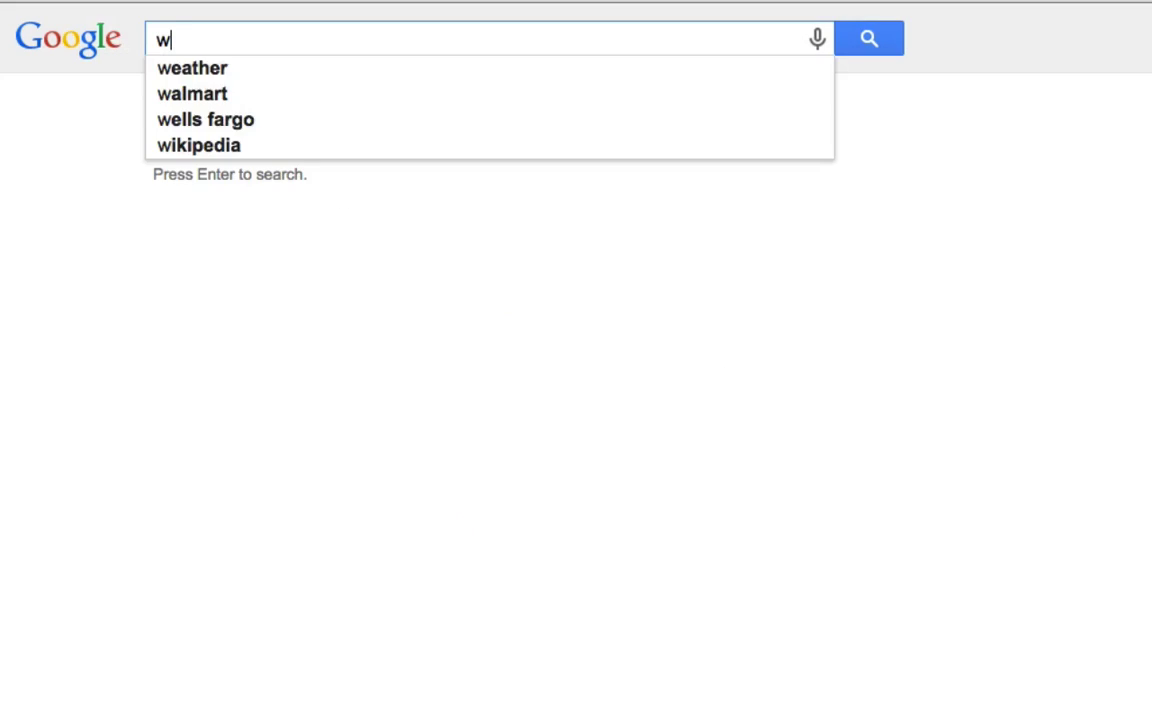
Search Google for 'wto' to show the live World Trade Organization results.
{"action": "type", "text": "to"}
{"action": "key", "text": "Return"}
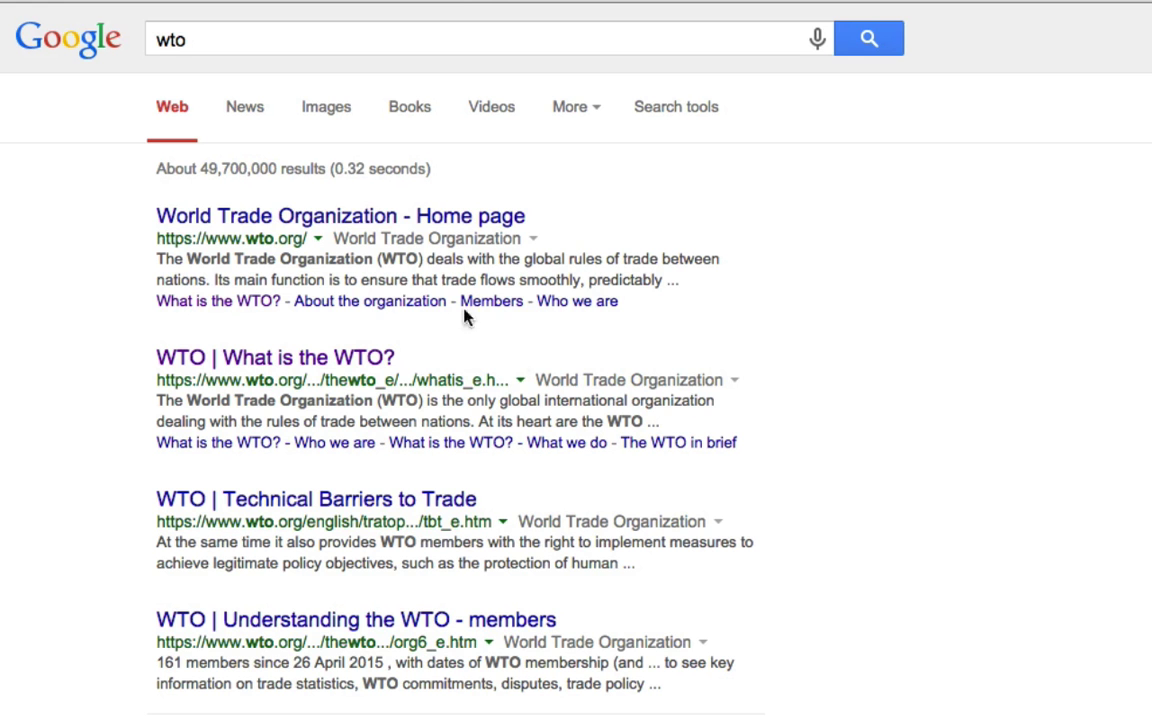